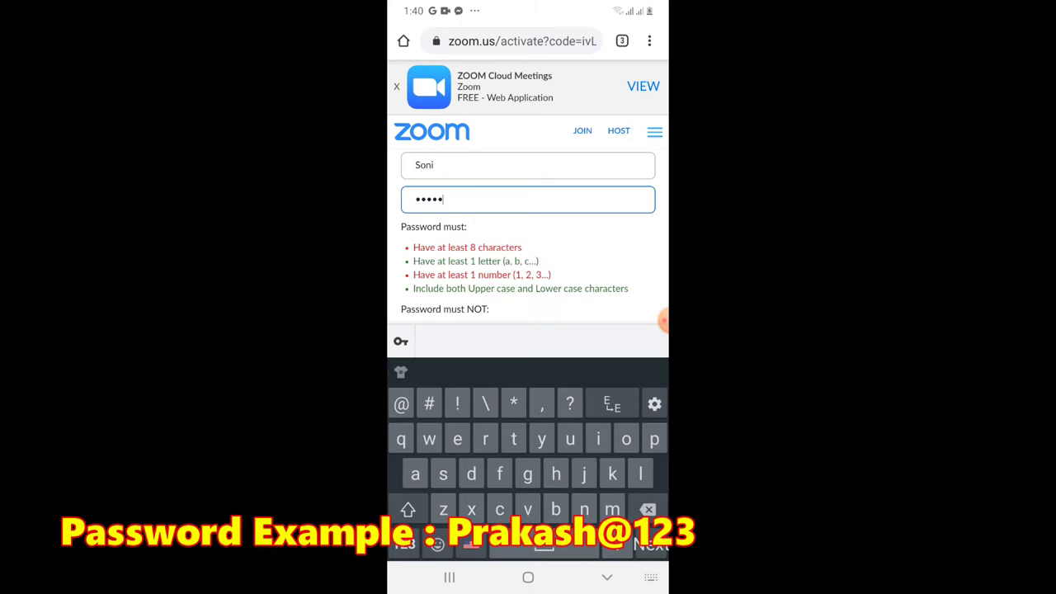
# Enter the first and last name, then type the account password and repeat it in Confirm Password.
pyautogui.write('hnnah')
pyautogui.click(404, 544)
pyautogui.scroll(-5, 528, 239)
pyautogui.click(528, 220)
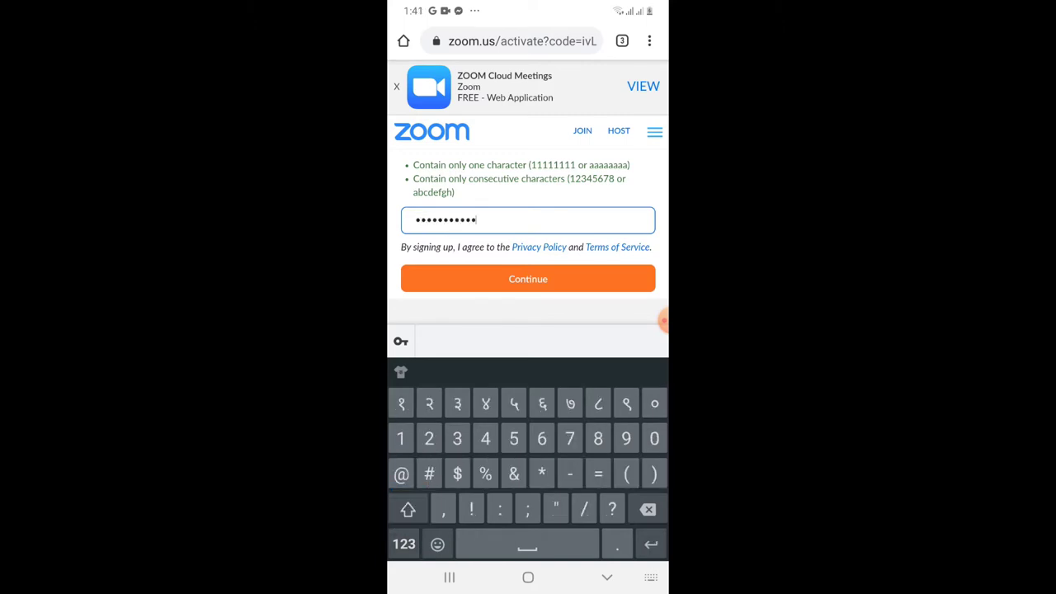
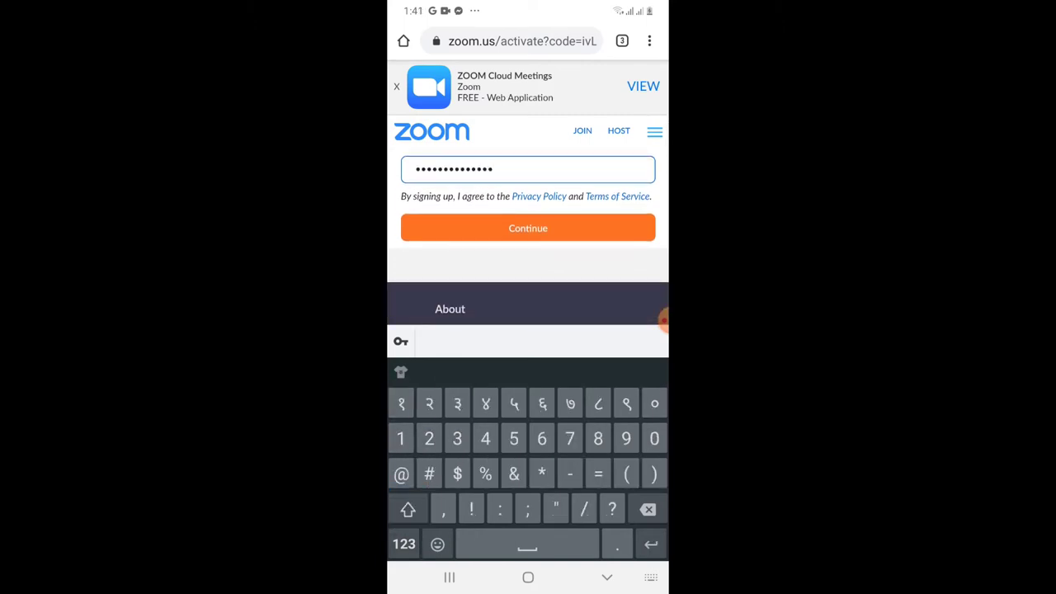
# Submit the activation form, look over the Invite Colleagues page, then open the phone's app drawer.
pyautogui.click(529, 228)
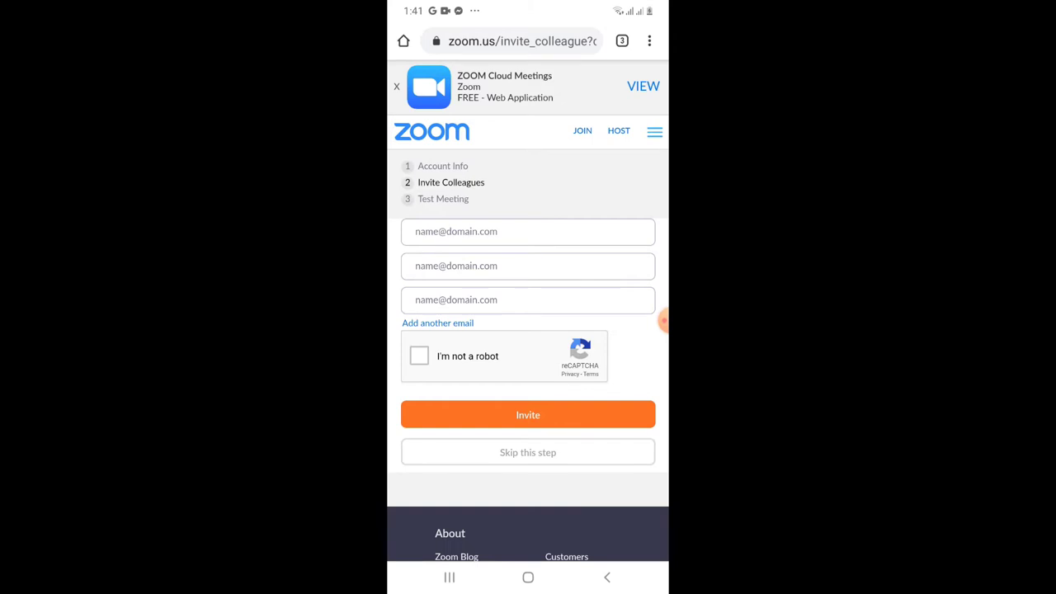
pyautogui.scroll(-3, 528, 330)
pyautogui.scroll(3, 528, 330)
pyautogui.scroll(-2, 528, 330)
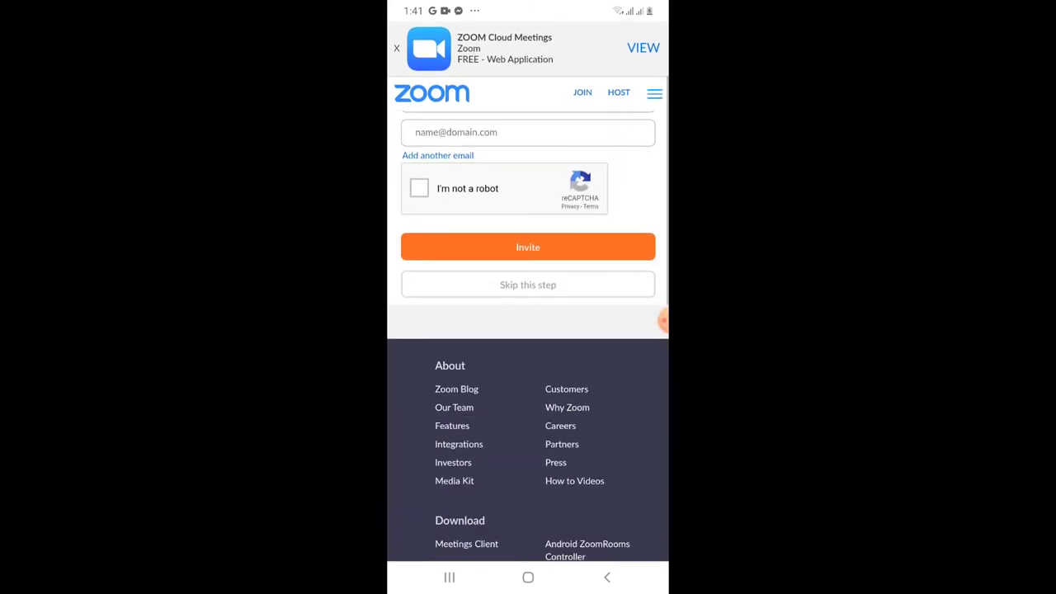
pyautogui.scroll(-1, 528, 330)
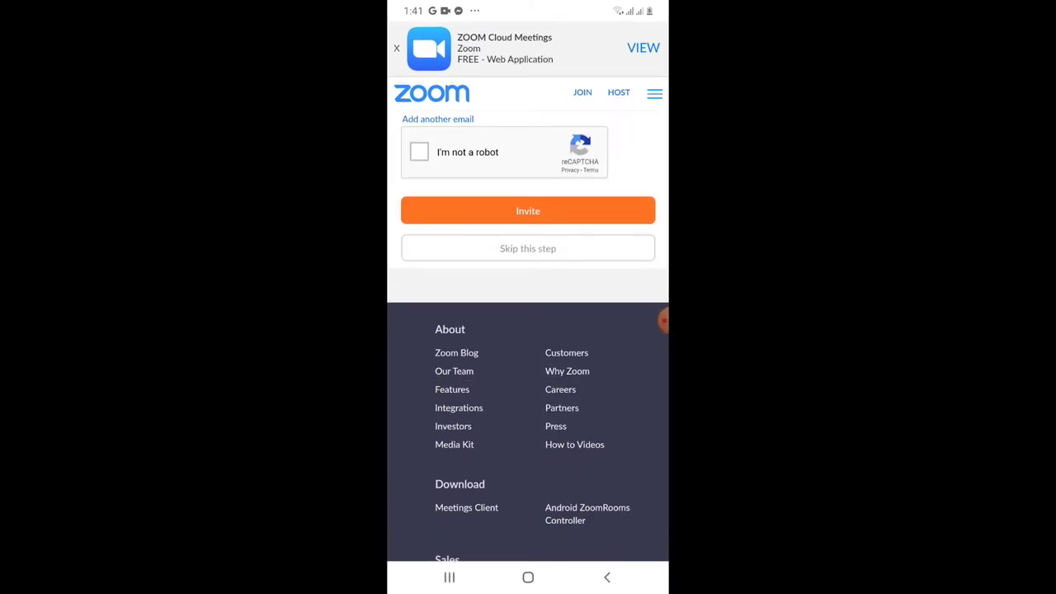
pyautogui.click(529, 577)
pyautogui.moveTo(529, 371); pyautogui.dragTo(529, 165)
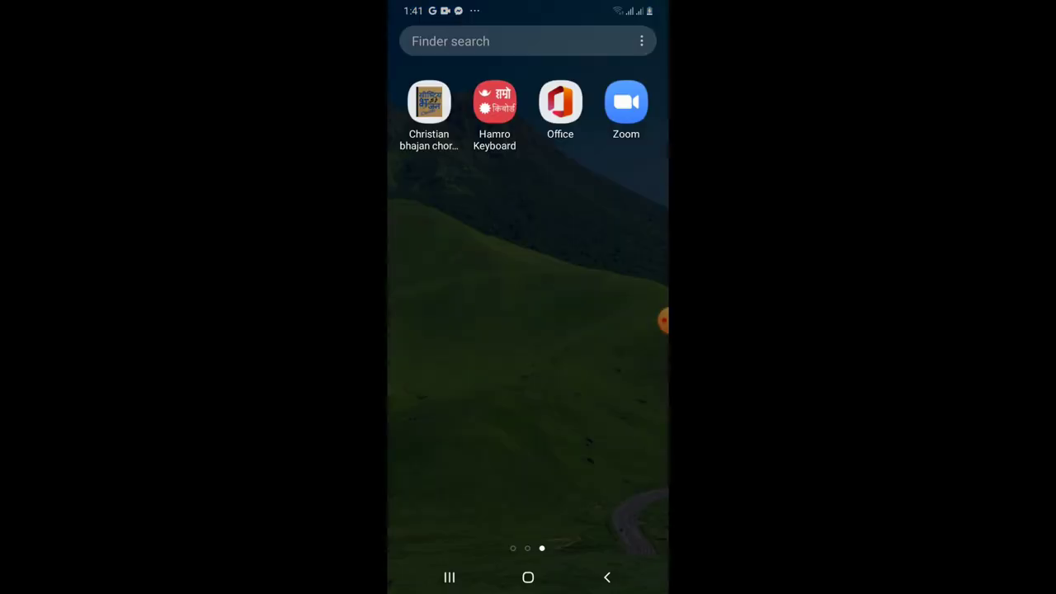
# Sign in to the Zoom phone app with the new account, answer the fingerprint prompt, and check Meetings.
pyautogui.click(626, 101)
pyautogui.write('jah')
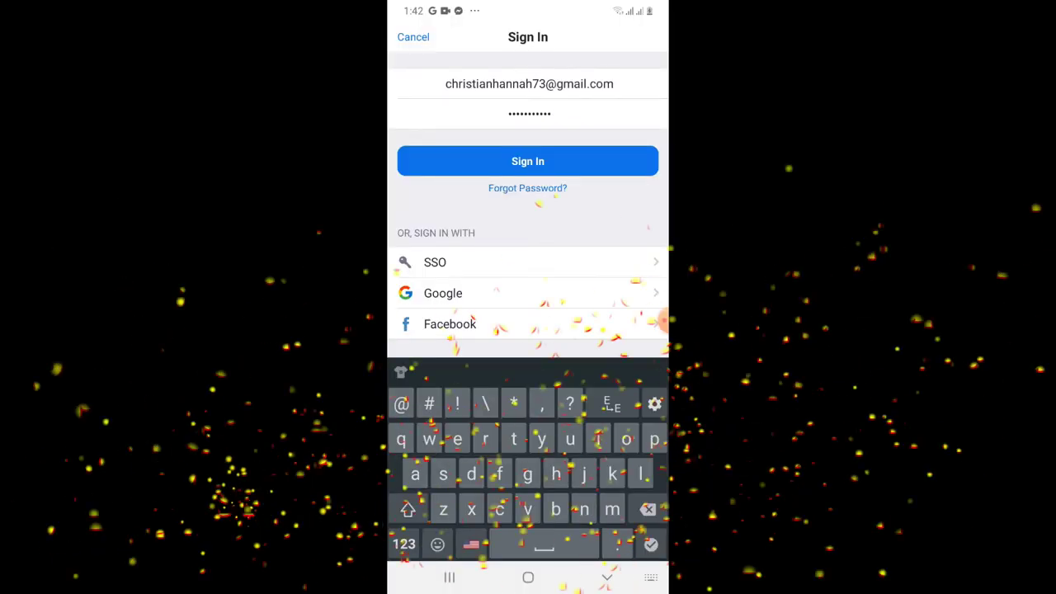
pyautogui.click(528, 161)
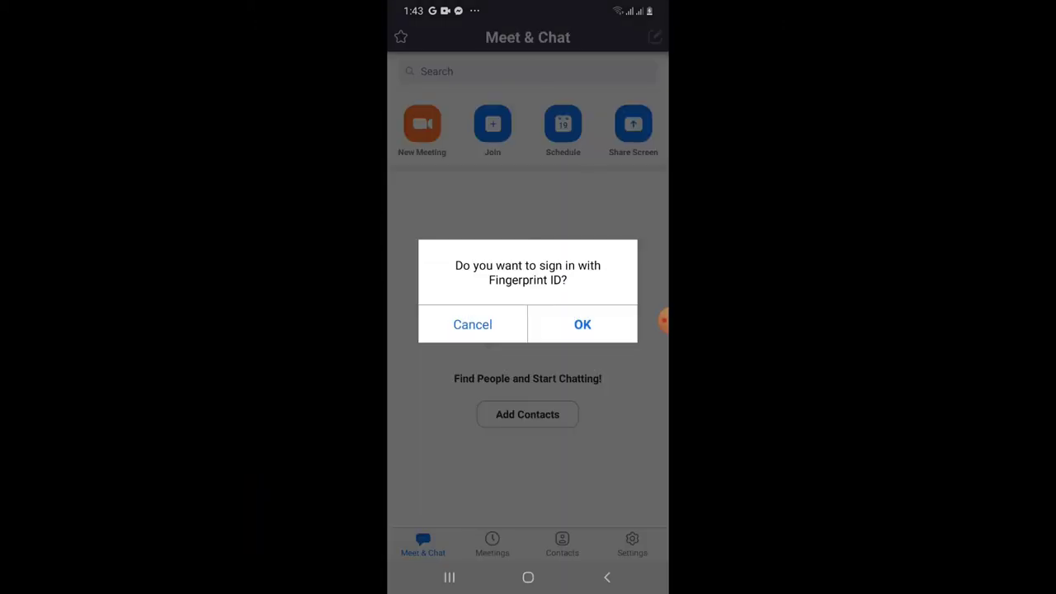
pyautogui.click(582, 324)
pyautogui.click(492, 545)
pyautogui.click(423, 544)
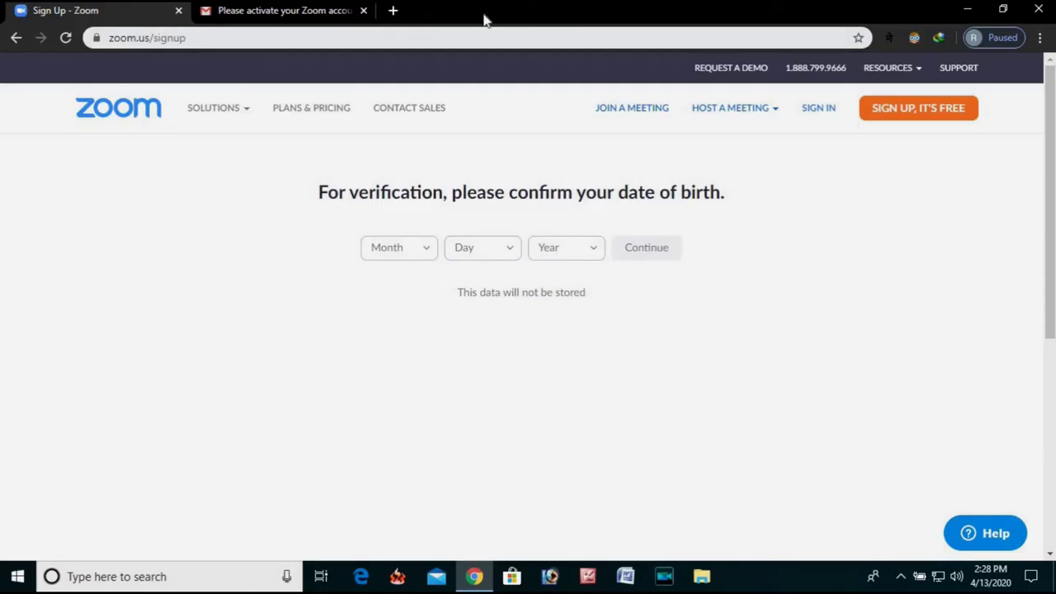
# Sign in on the PC with the saved account email and password, and save the password in Chrome.
pyautogui.click(819, 111)
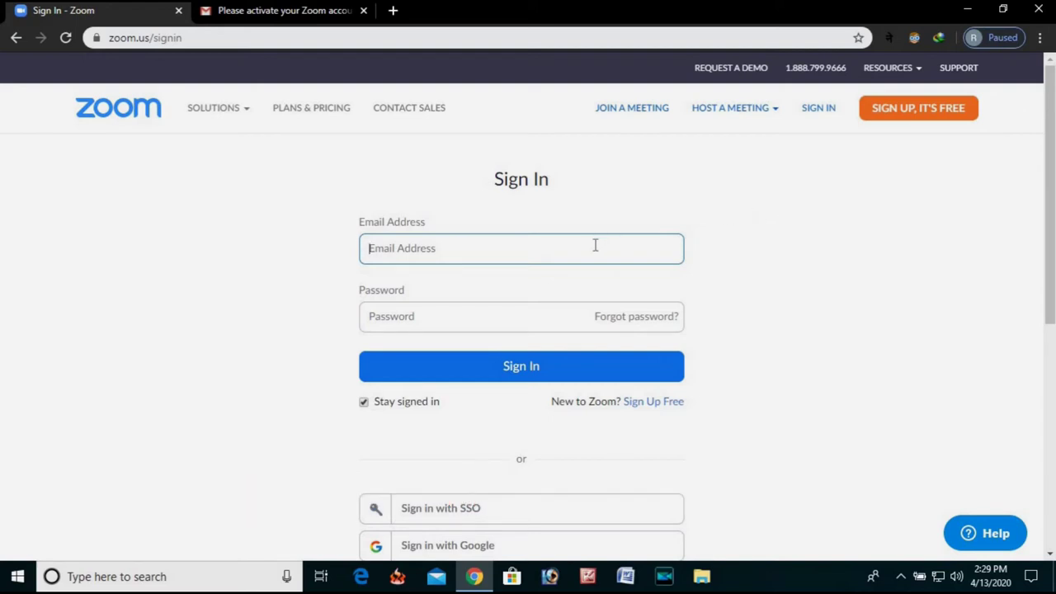
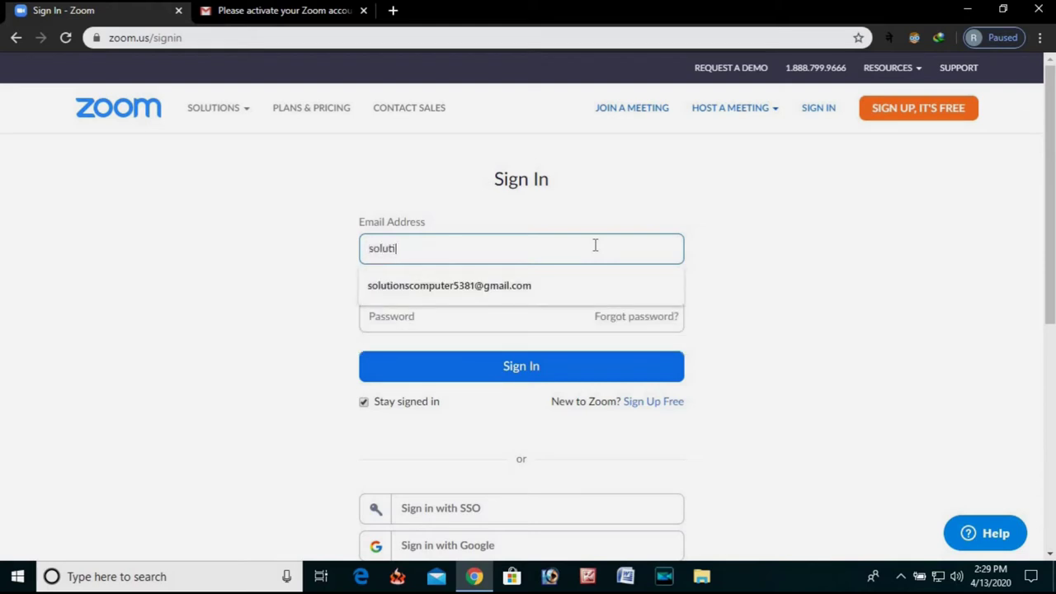
pyautogui.click(552, 289)
pyautogui.click(462, 326)
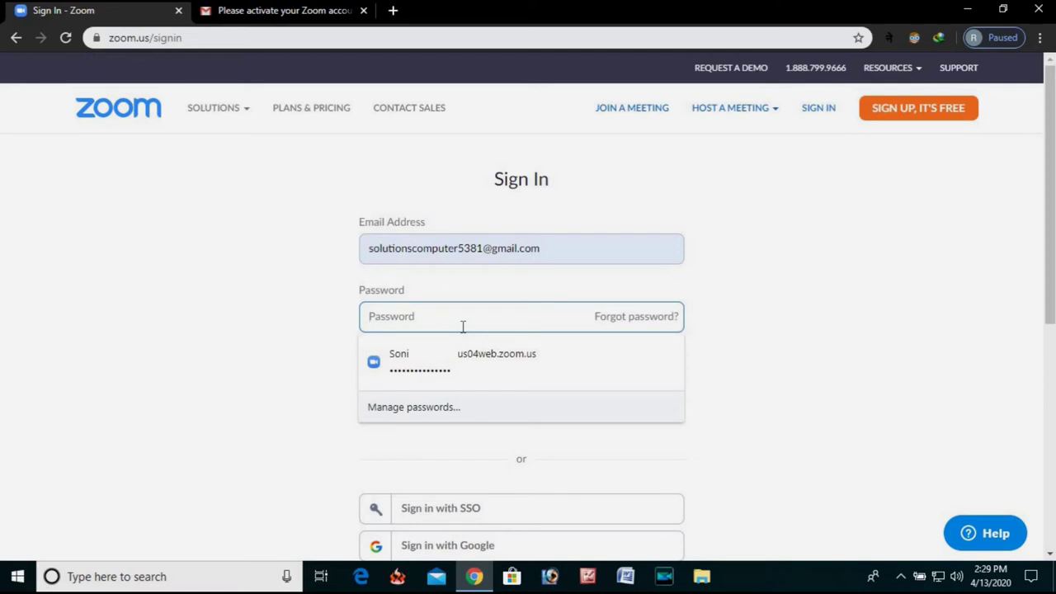
pyautogui.write('s')
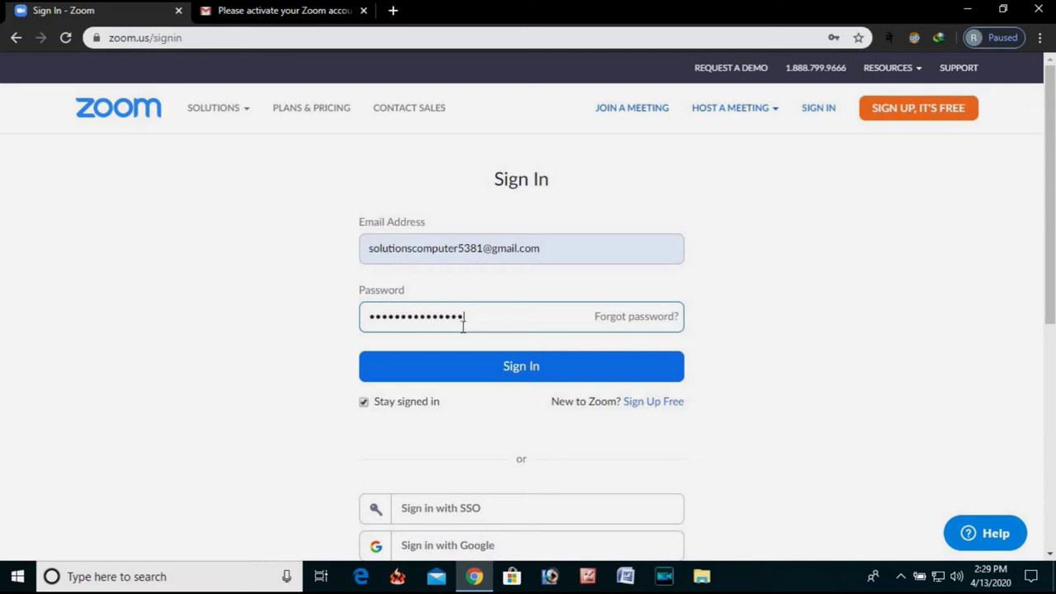
pyautogui.press('Return')
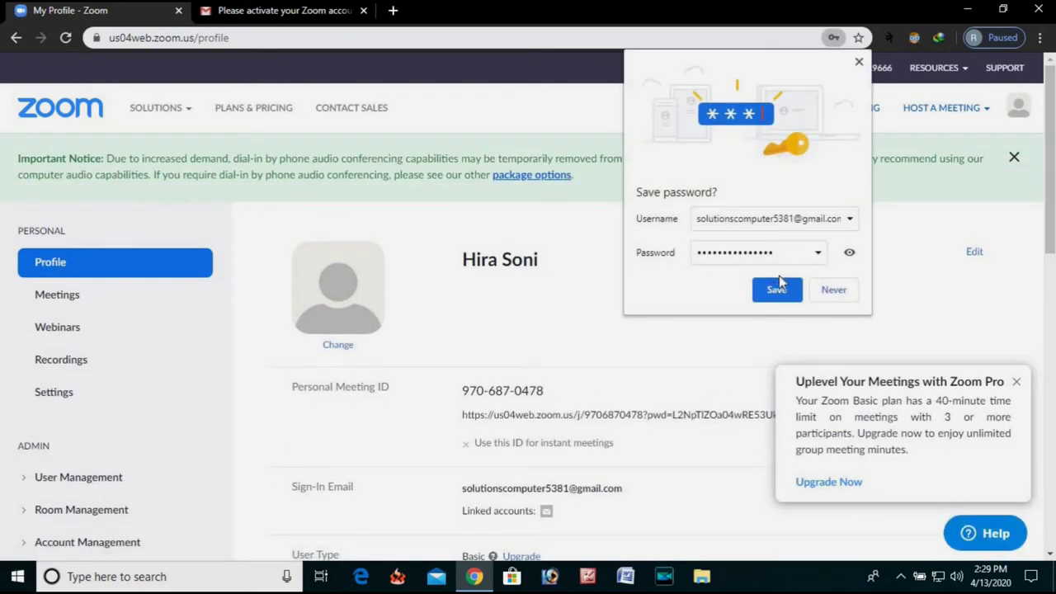
pyautogui.click(776, 295)
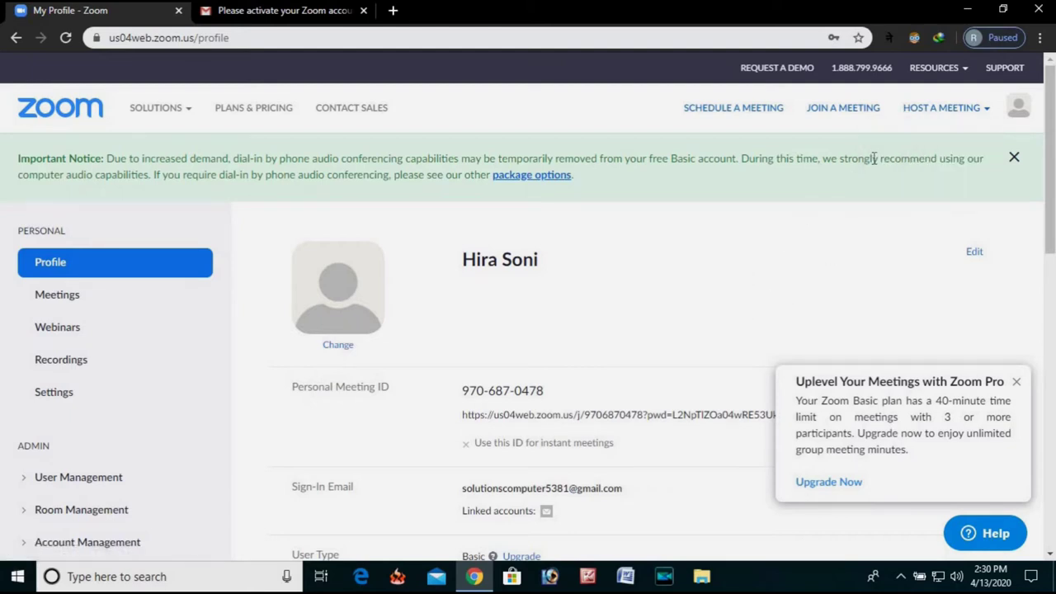
# Show the HOST A MEETING choices: Screen Share Only, With Video On, With Video Off.
pyautogui.moveTo(935, 118)
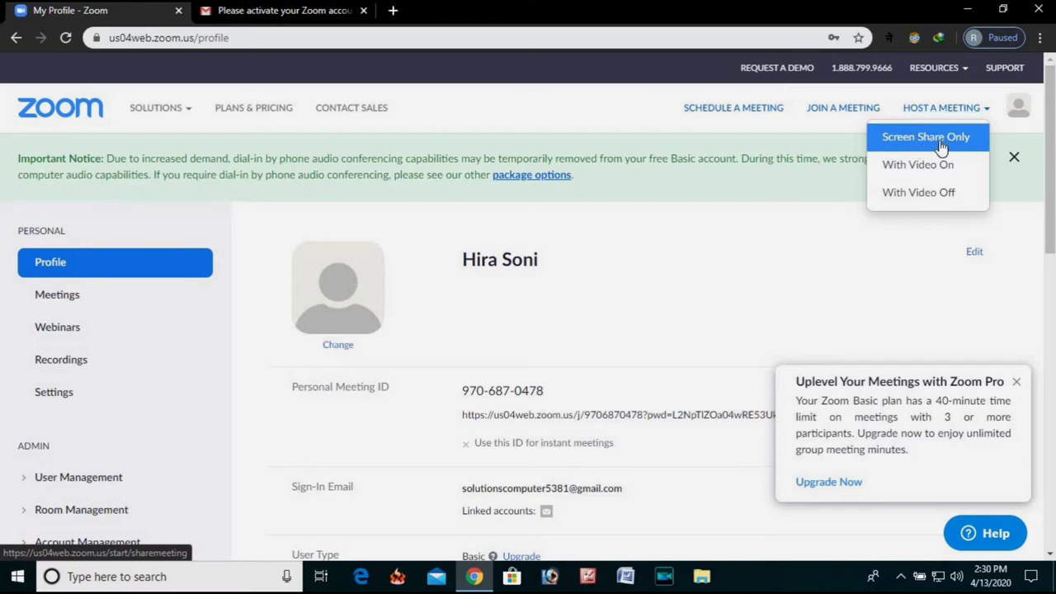
# Start a Screen Share Only meeting, then download and run the 76.33 KB Zoom launcher.
pyautogui.click(941, 140)
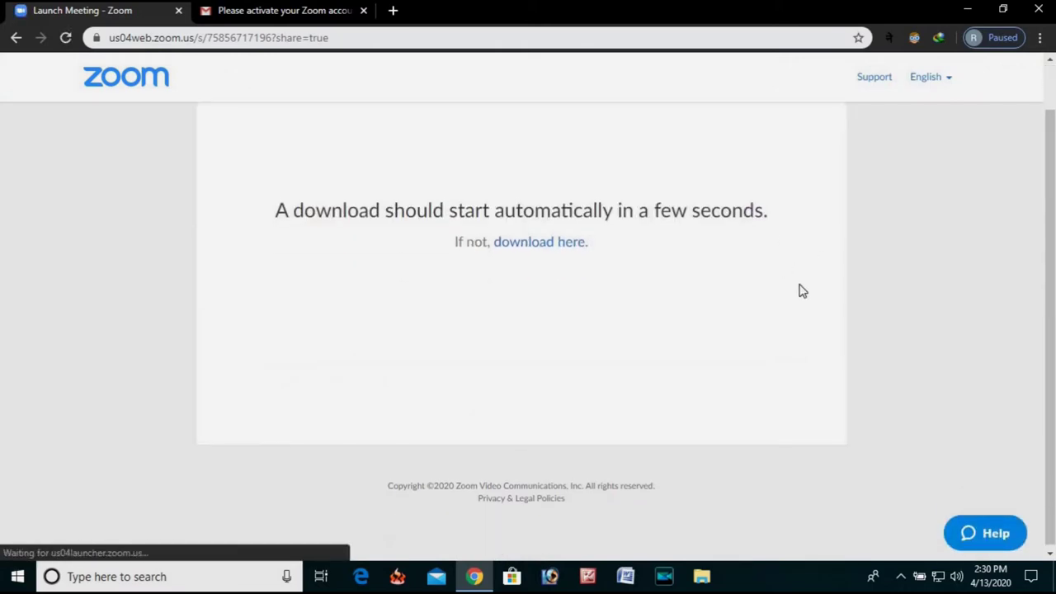
pyautogui.moveTo(464, 213); pyautogui.dragTo(656, 257)
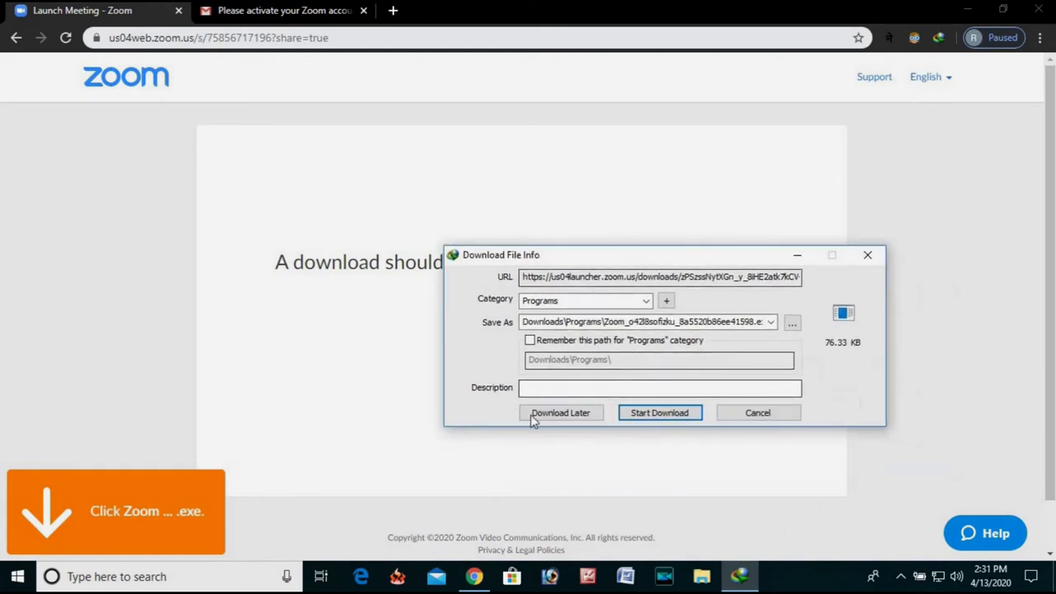
pyautogui.click(642, 414)
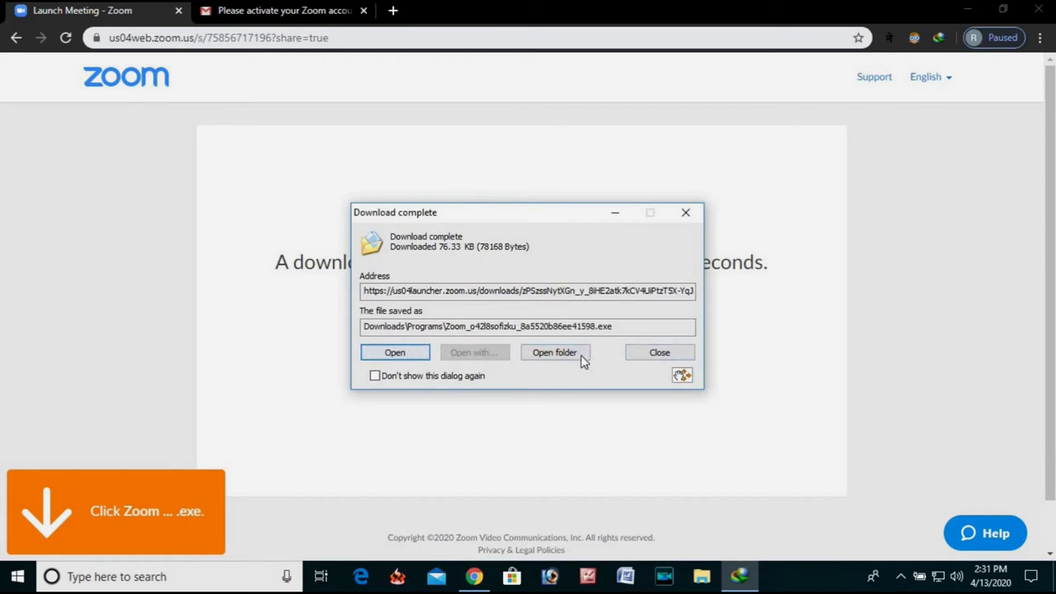
pyautogui.click(425, 353)
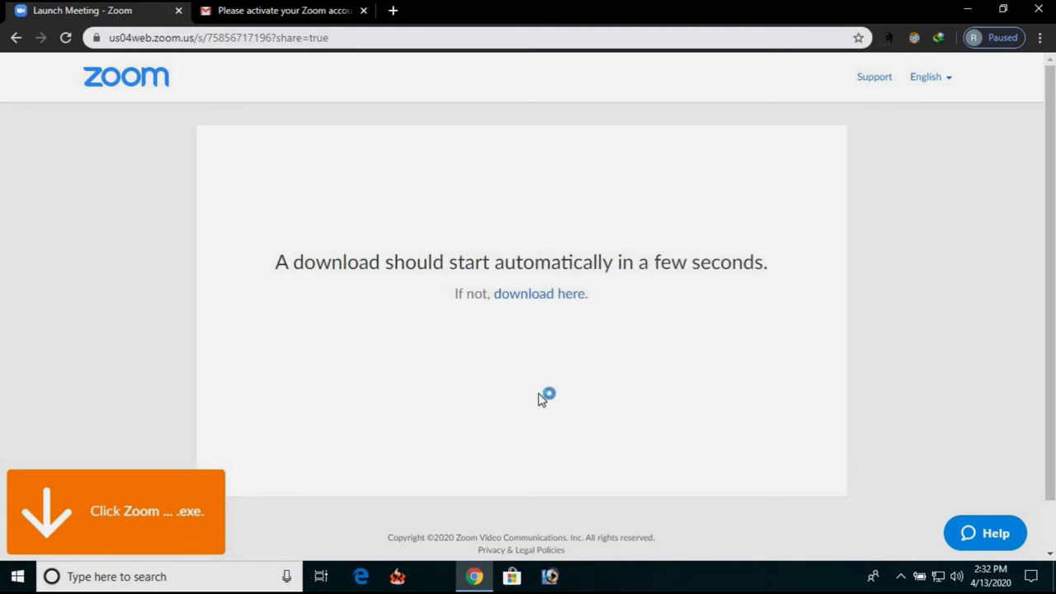
# Minimize the browser and refresh the Windows desktop.
pyautogui.click(971, 10)
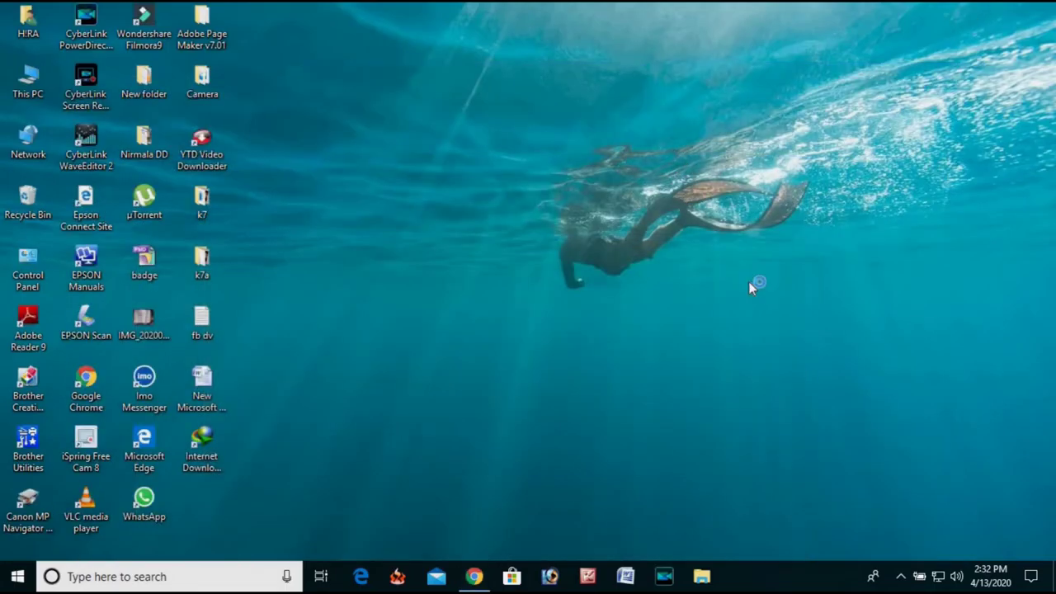
pyautogui.rightClick(430, 299)
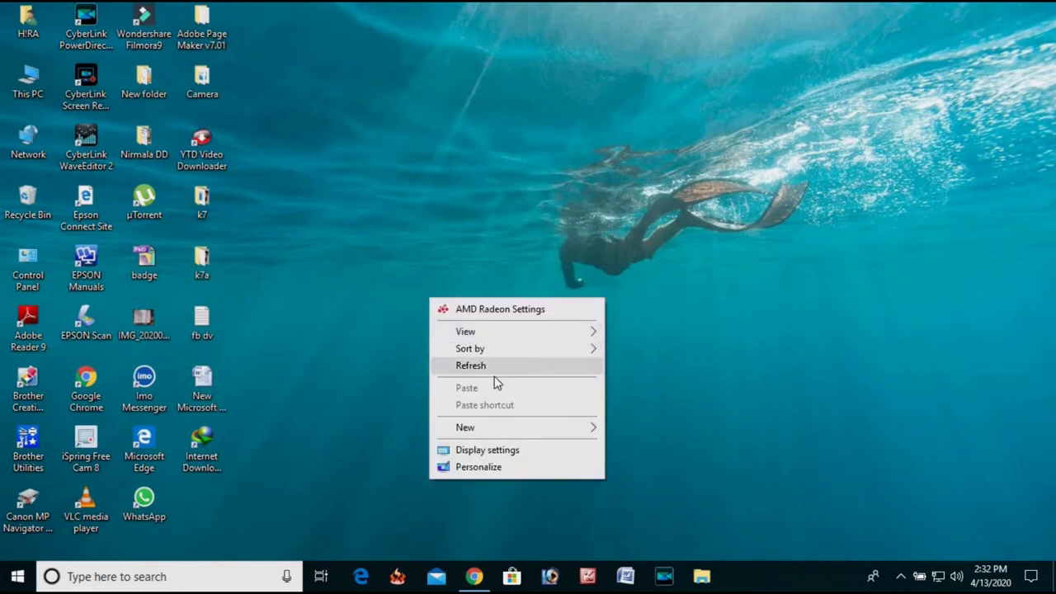
pyautogui.click(474, 366)
pyautogui.rightClick(459, 315)
pyautogui.click(458, 363)
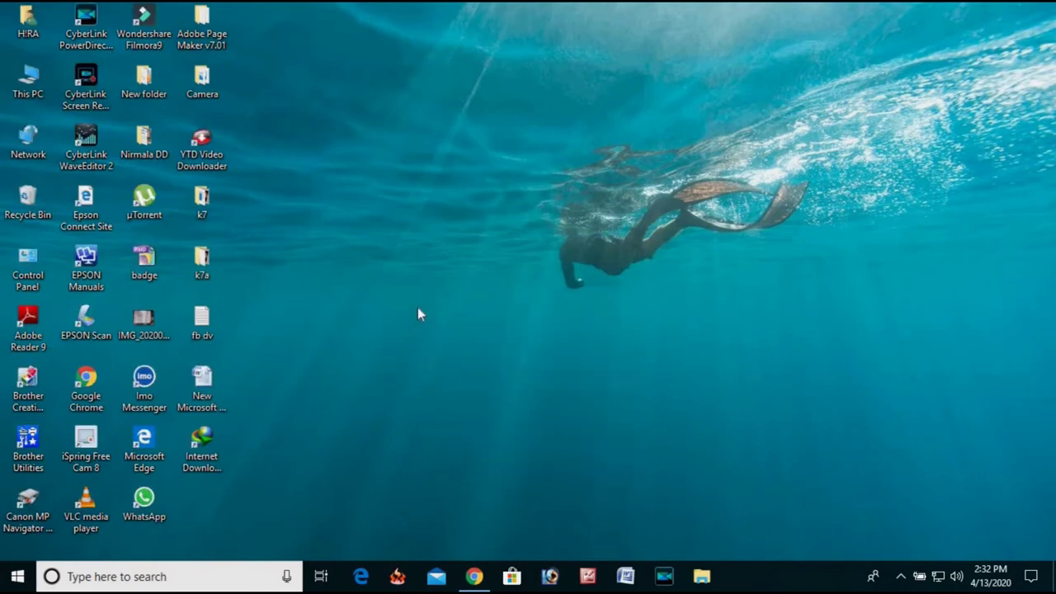
pyautogui.rightClick(510, 302)
pyautogui.click(559, 369)
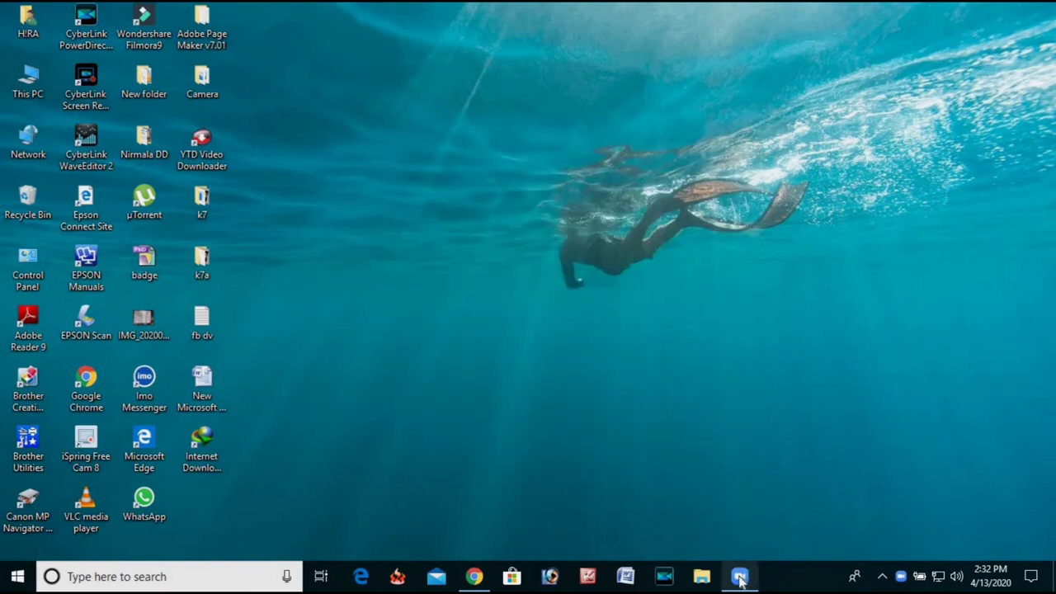
# Search Windows for 'zo' and launch the Zoom desktop app.
pyautogui.moveTo(741, 580)
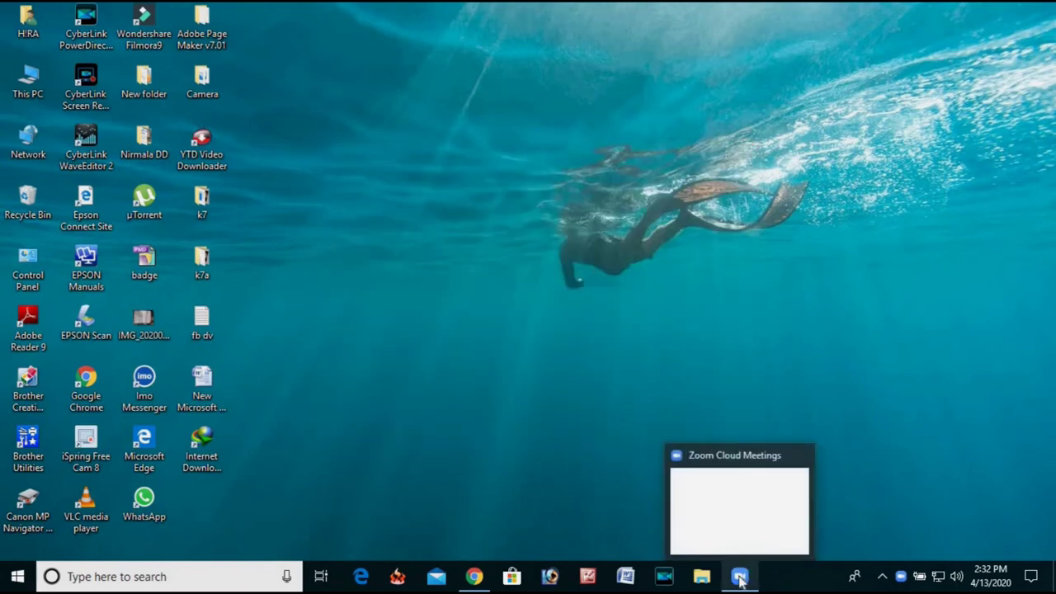
pyautogui.click(176, 578)
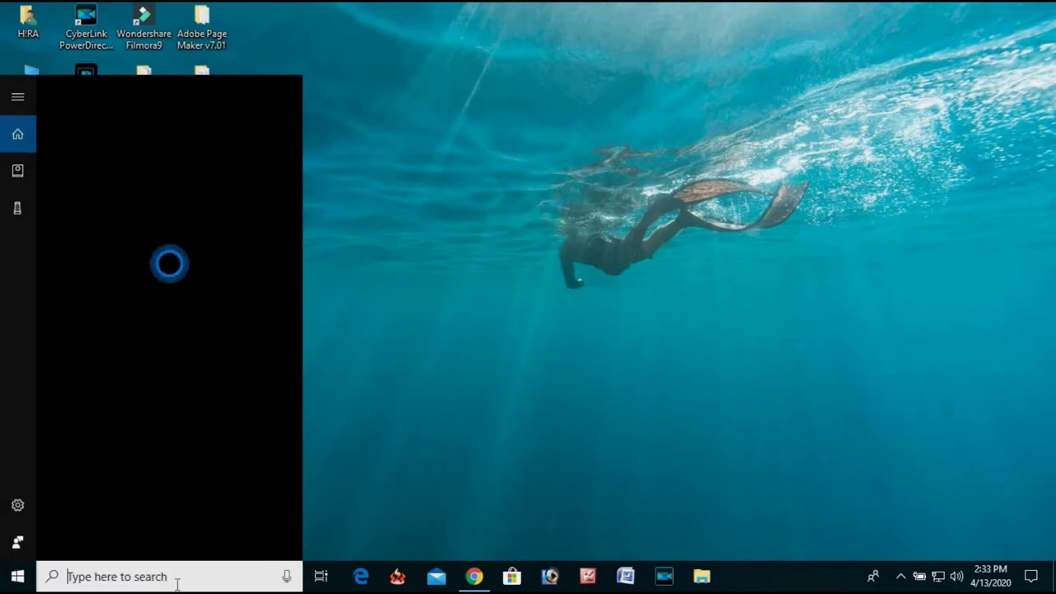
pyautogui.write('z')
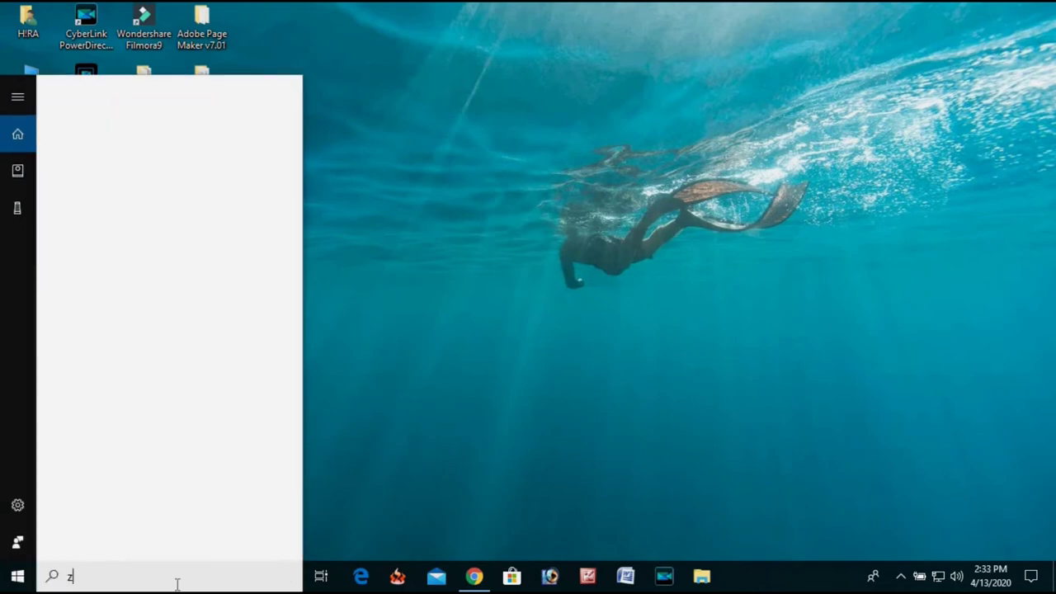
pyautogui.write('zoo')
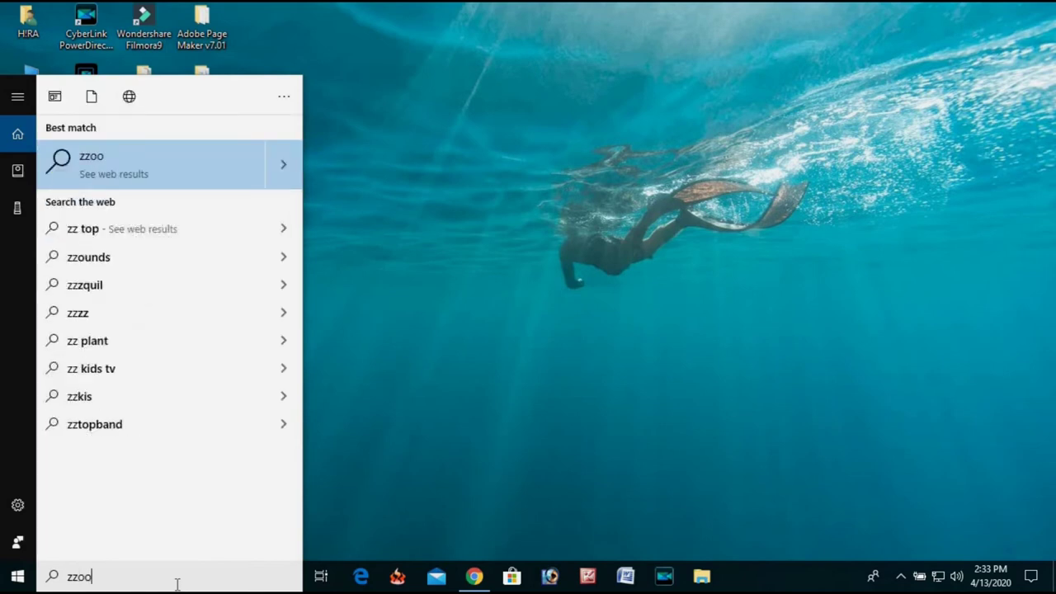
pyautogui.press('BackSpace')
pyautogui.press('BackSpace')
pyautogui.press('BackSpace')
pyautogui.write('o')
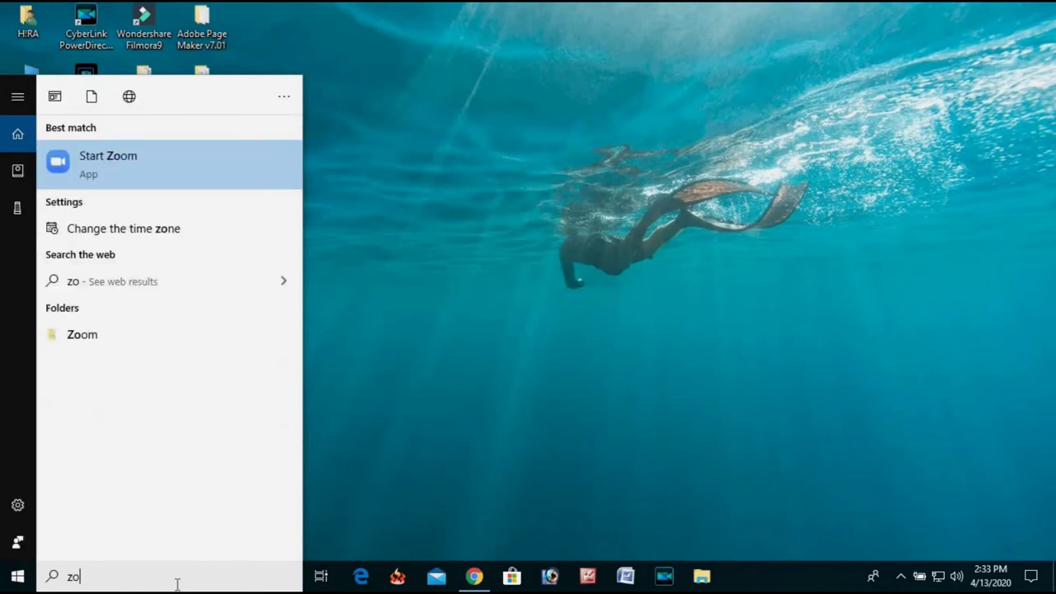
pyautogui.click(110, 169)
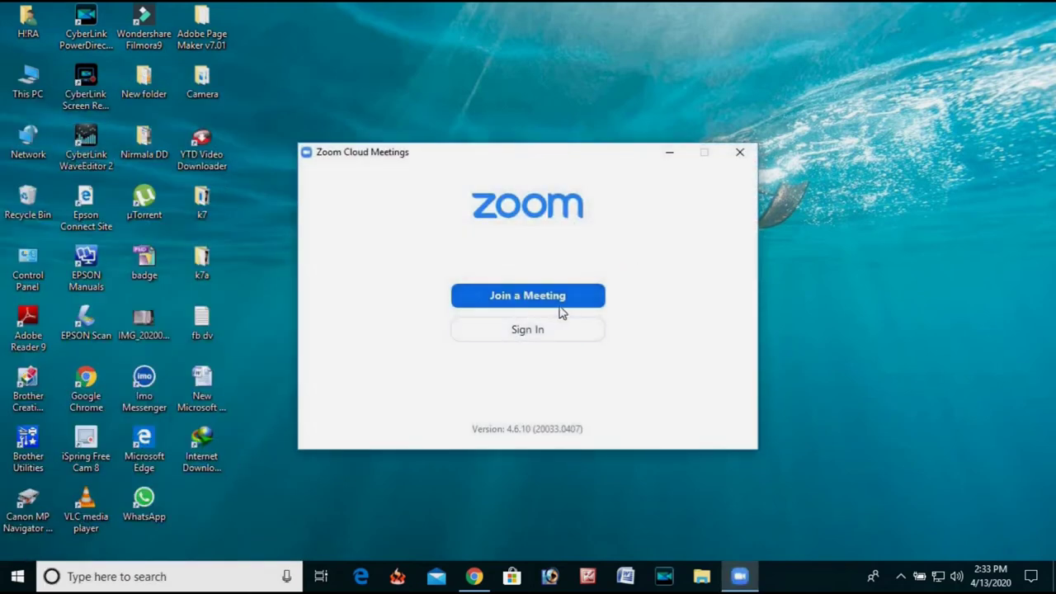
# Sign in to the Zoom desktop client with the account credentials and maximize its window.
pyautogui.click(537, 331)
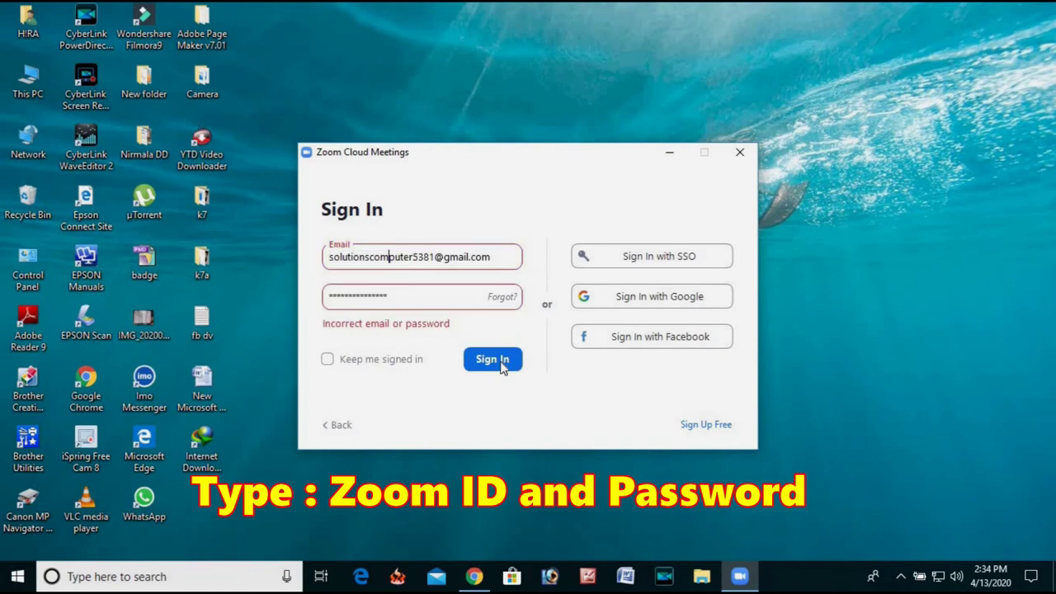
pyautogui.click(495, 360)
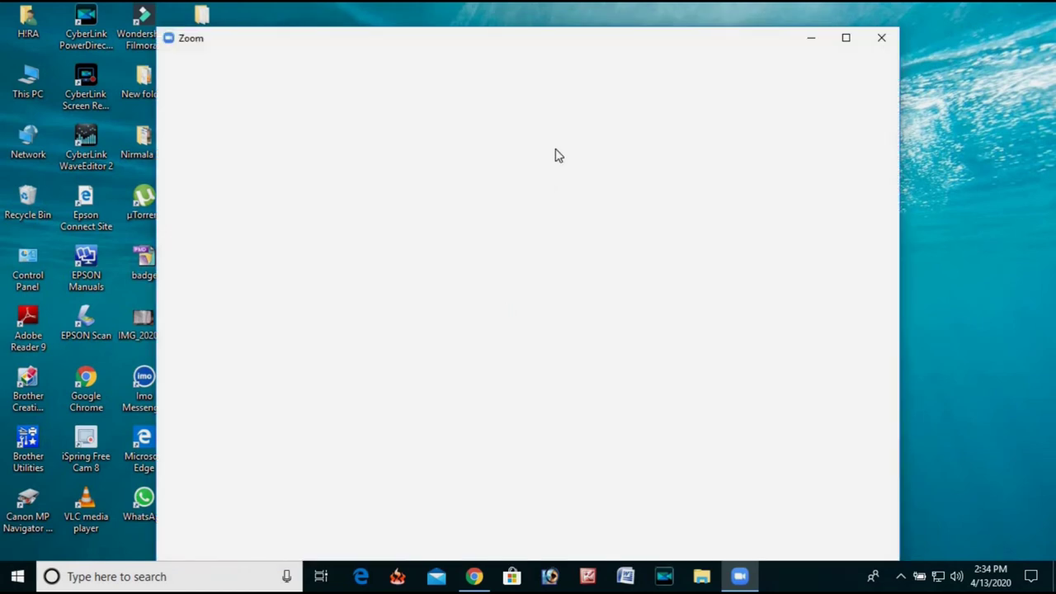
pyautogui.click(847, 38)
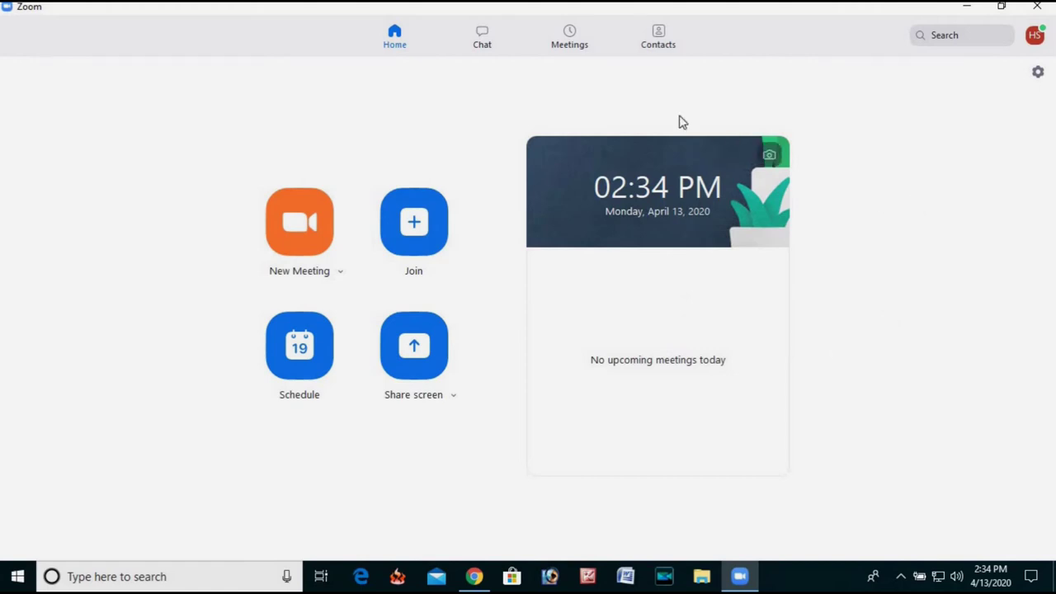
# Show the Personal Meeting ID's full invitation, including meeting ID and password, under Meetings.
pyautogui.click(576, 47)
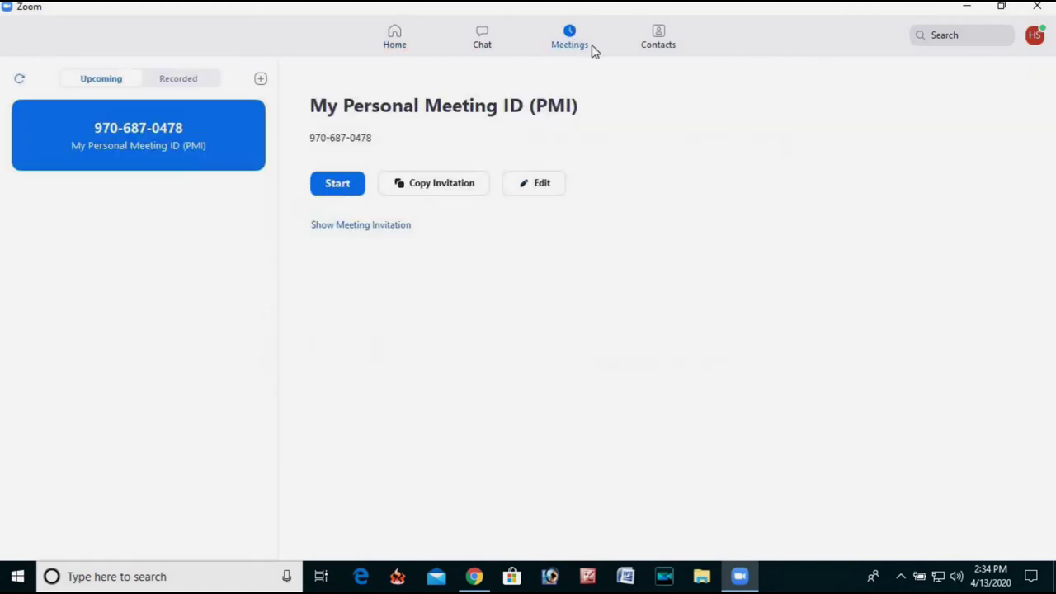
pyautogui.click(351, 231)
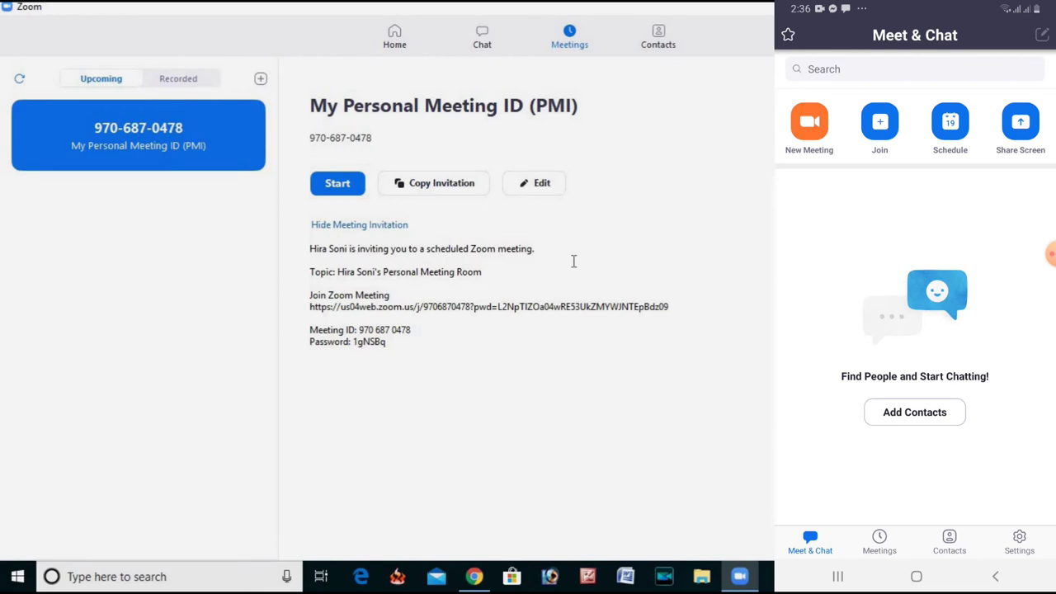
# On the phone, join by pasting the personal meeting ID and entering the meeting password.
pyautogui.click(880, 121)
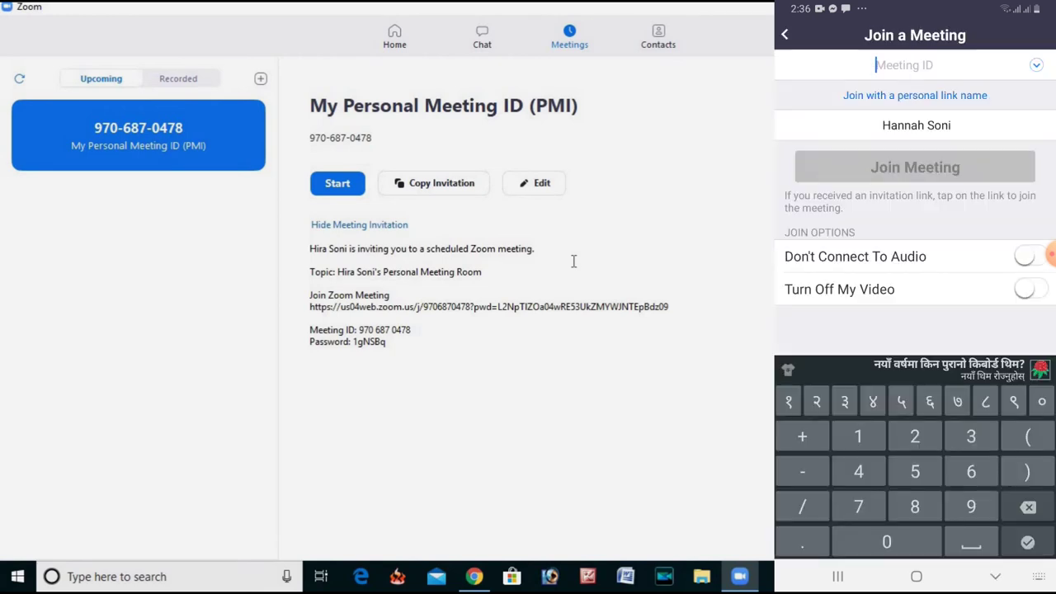
pyautogui.click(877, 66)
pyautogui.hotkey('ctrl', 'v')
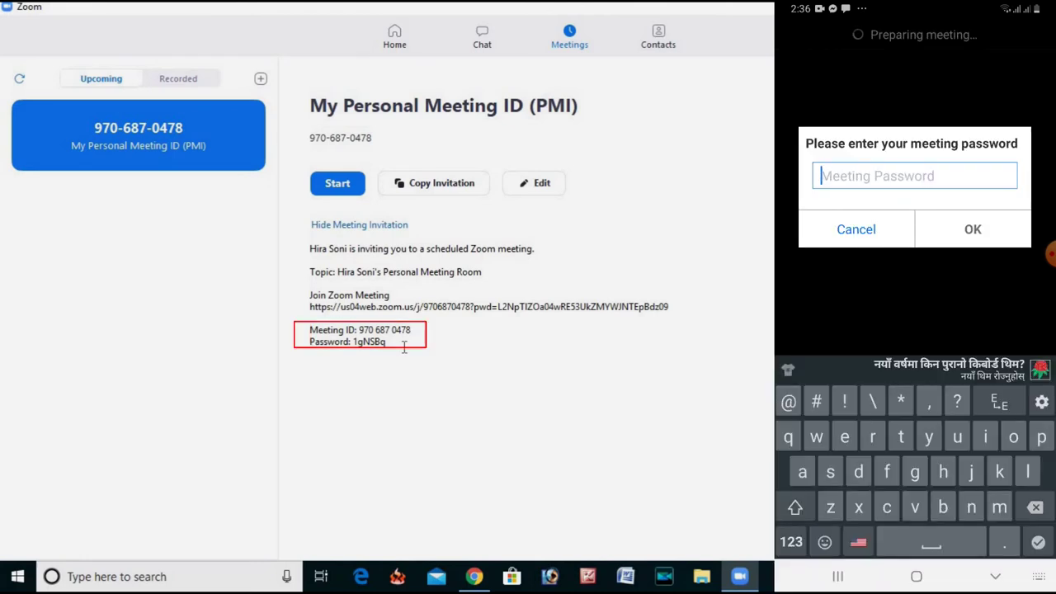
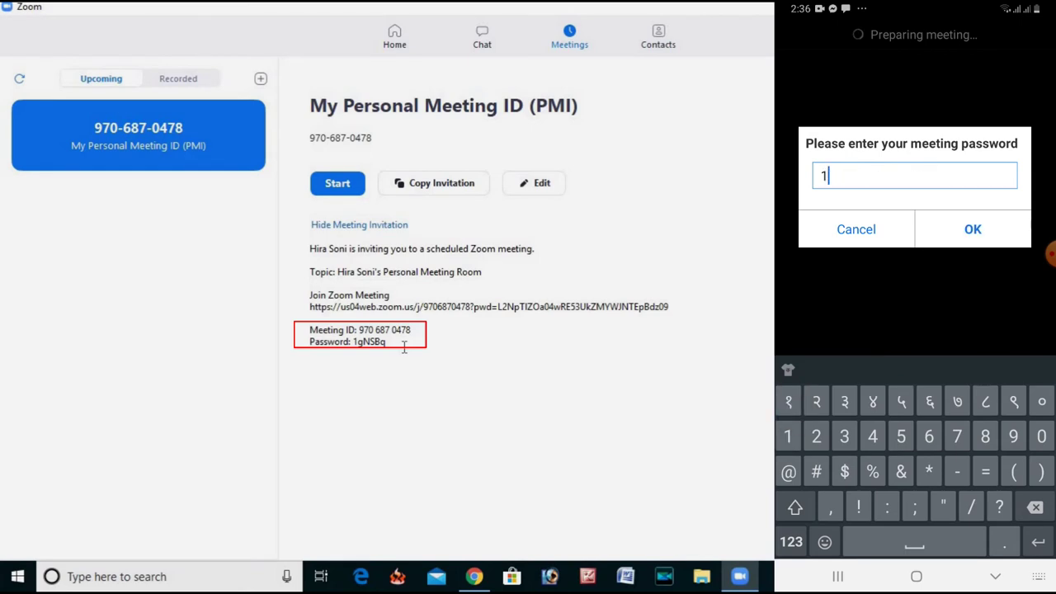
pyautogui.press('Return')
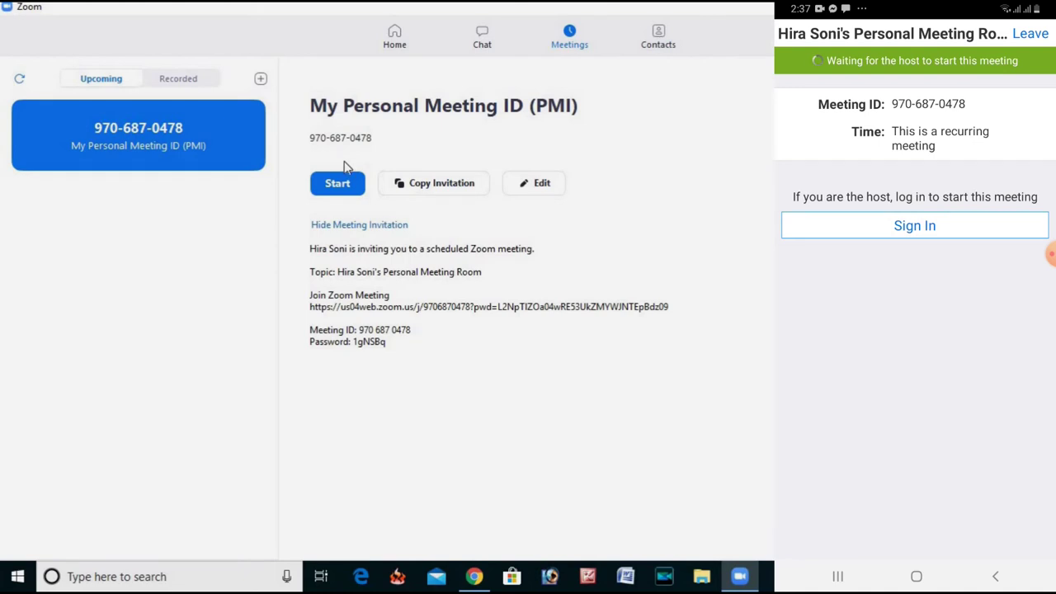
# Start the personal meeting as host, joining computer audio and setting it to join automatically.
pyautogui.click(338, 185)
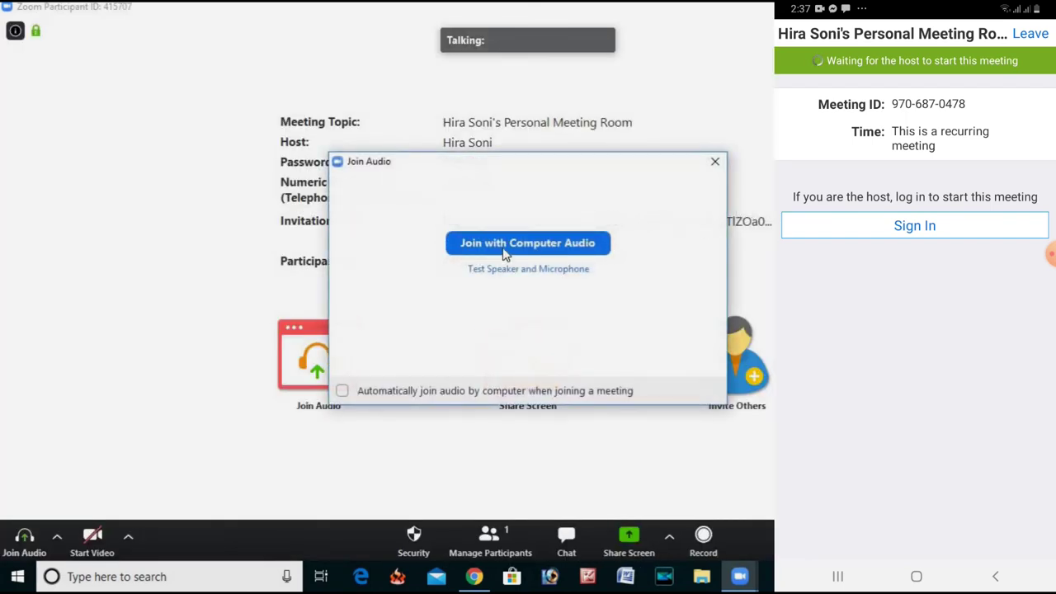
pyautogui.click(342, 392)
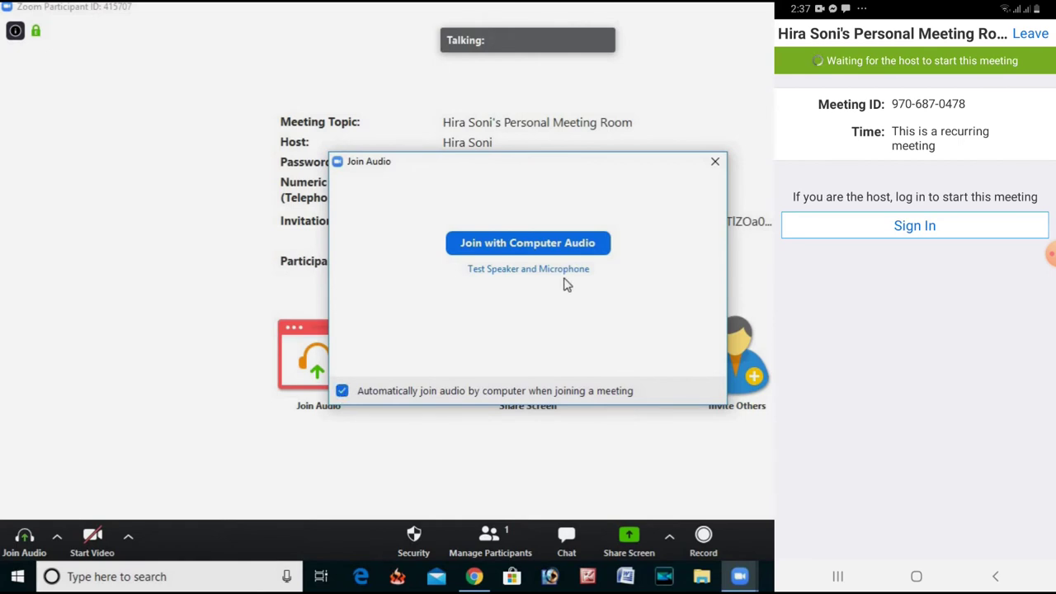
pyautogui.click(519, 246)
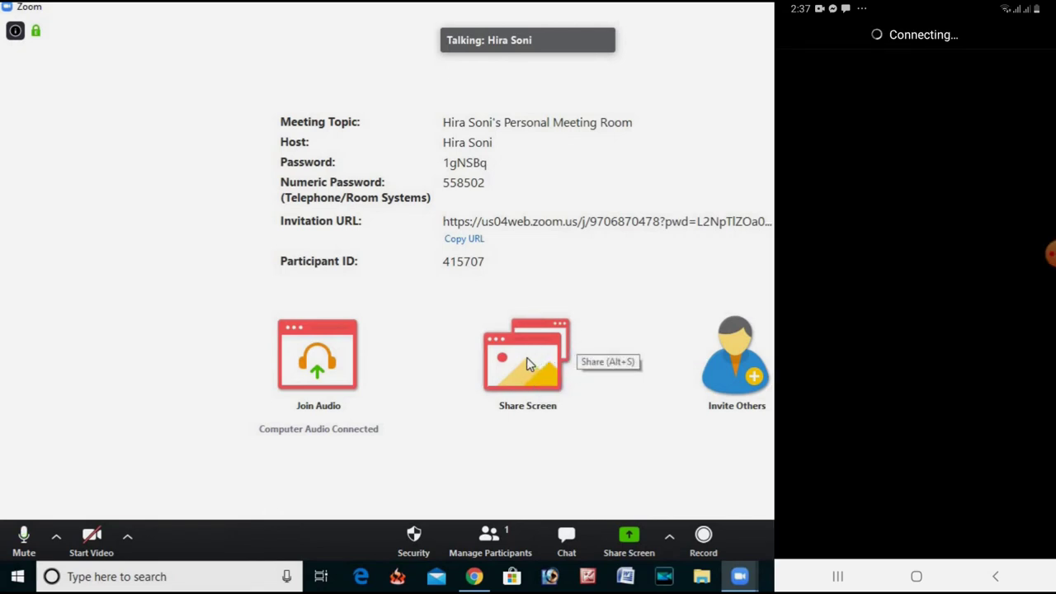
pyautogui.click(528, 366)
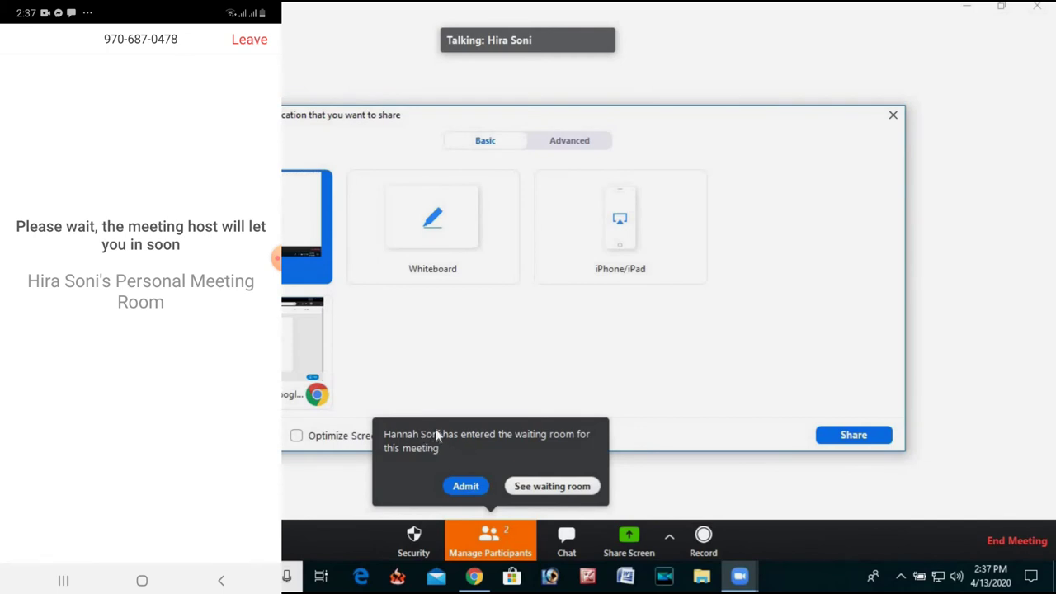
# Admit the waiting phone participant into the meeting.
pyautogui.click(467, 488)
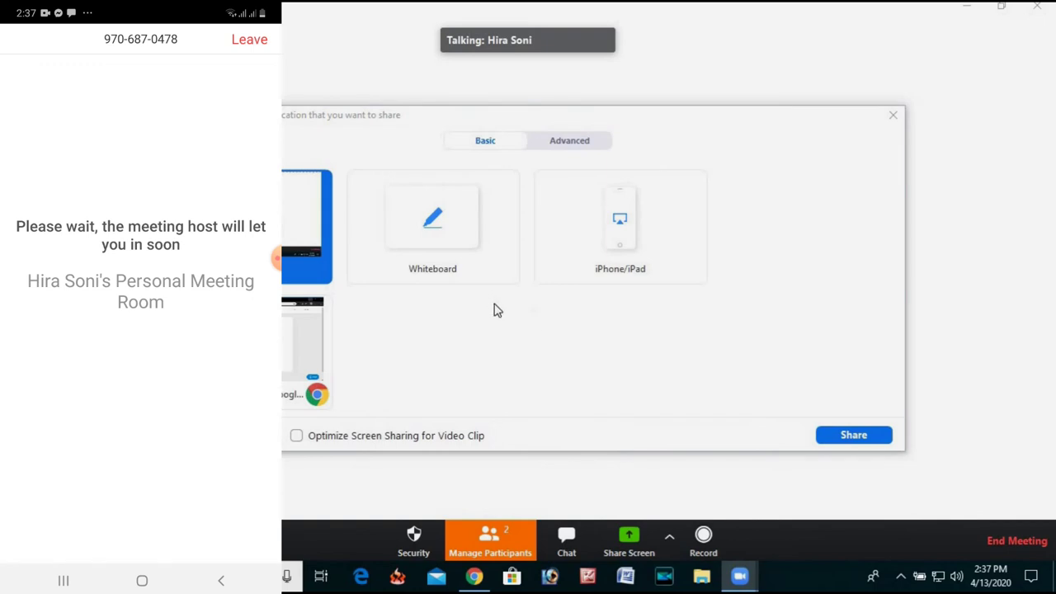